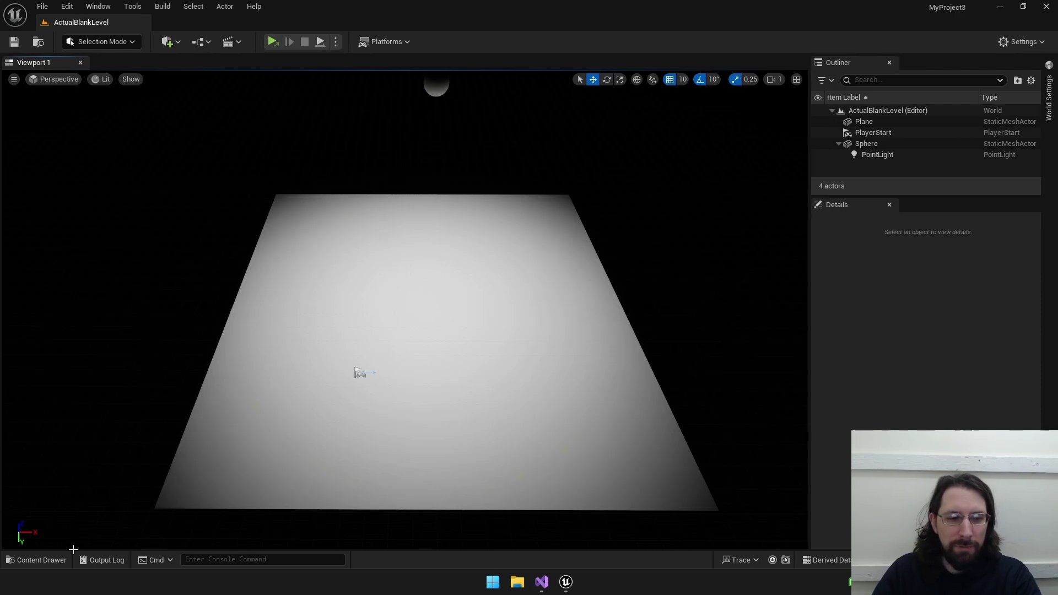
# Step: Delete the old GameMode1 Blueprint from the Content Drawer and confirm the deletion
pyautogui.click(39, 560)
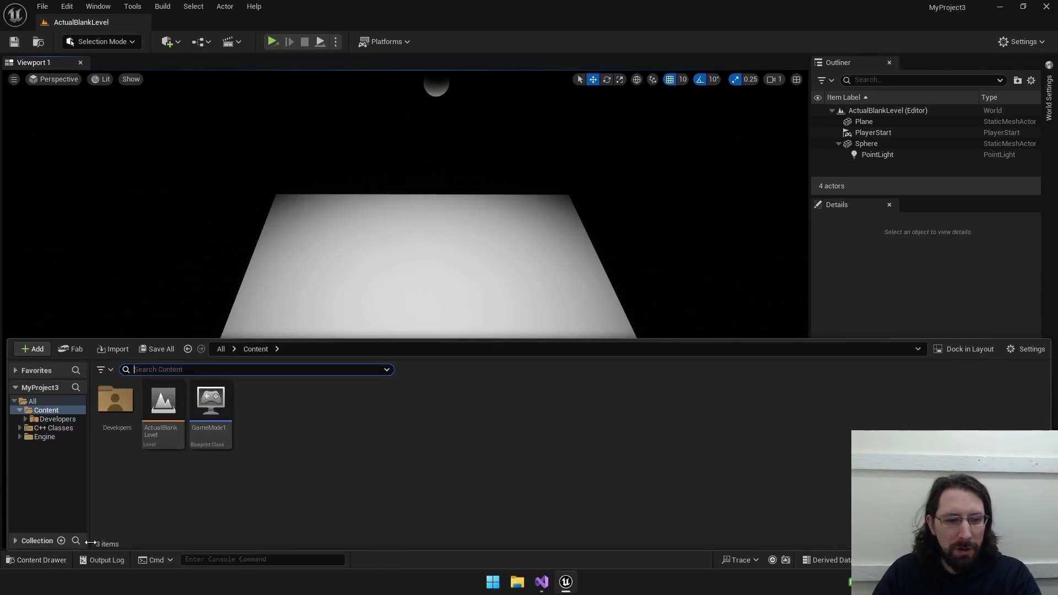
pyautogui.click(40, 560)
pyautogui.click(41, 560)
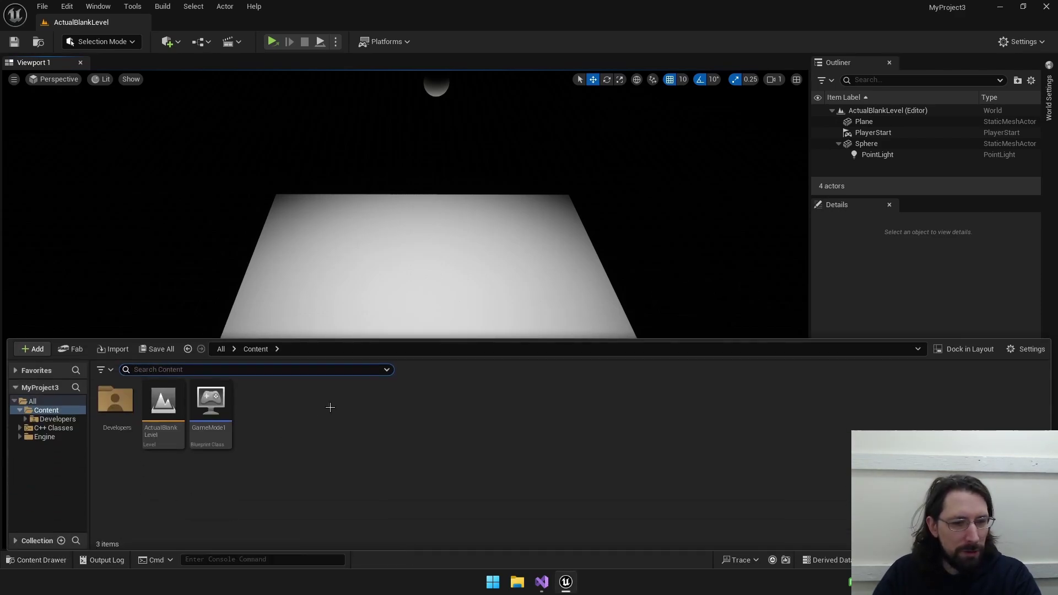
pyautogui.click(226, 421)
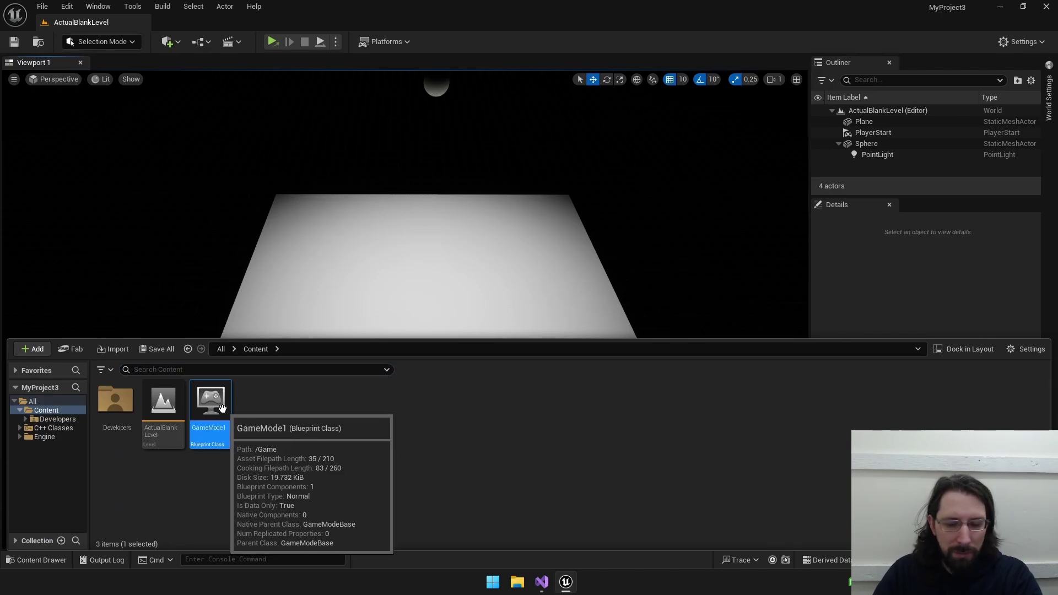
pyautogui.press('Delete')
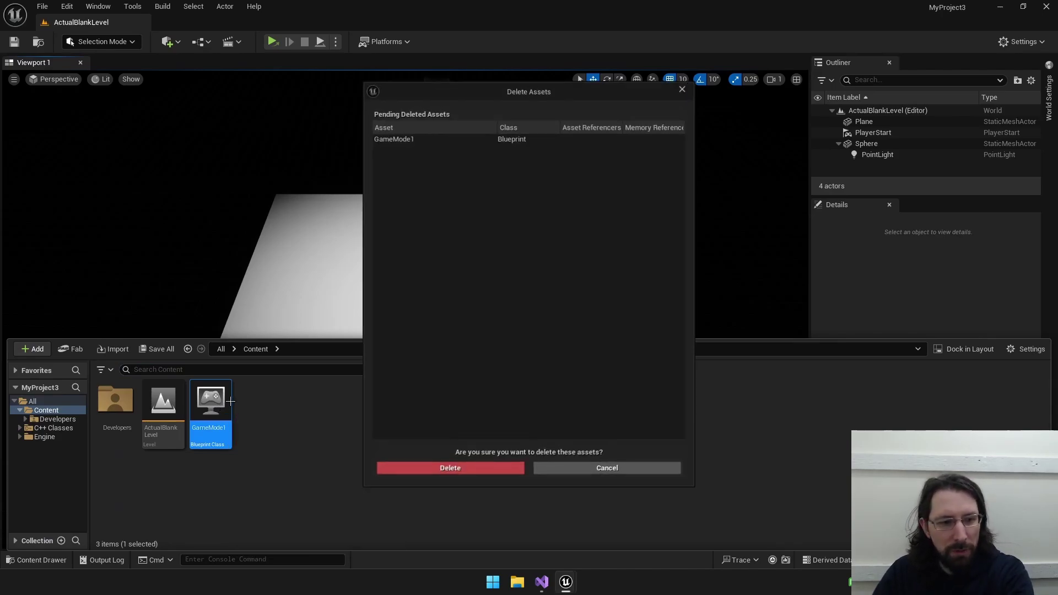
pyautogui.click(486, 459)
# Step: Create a Blueprint Class with parent GameModeBase and name it GameMode01
pyautogui.rightClick(338, 429)
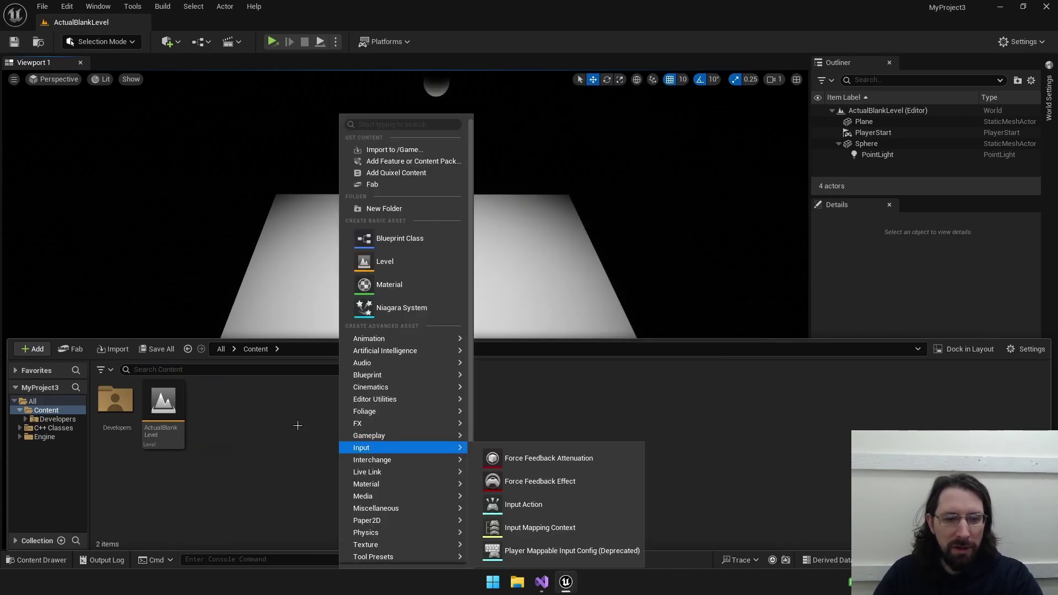
pyautogui.click(401, 236)
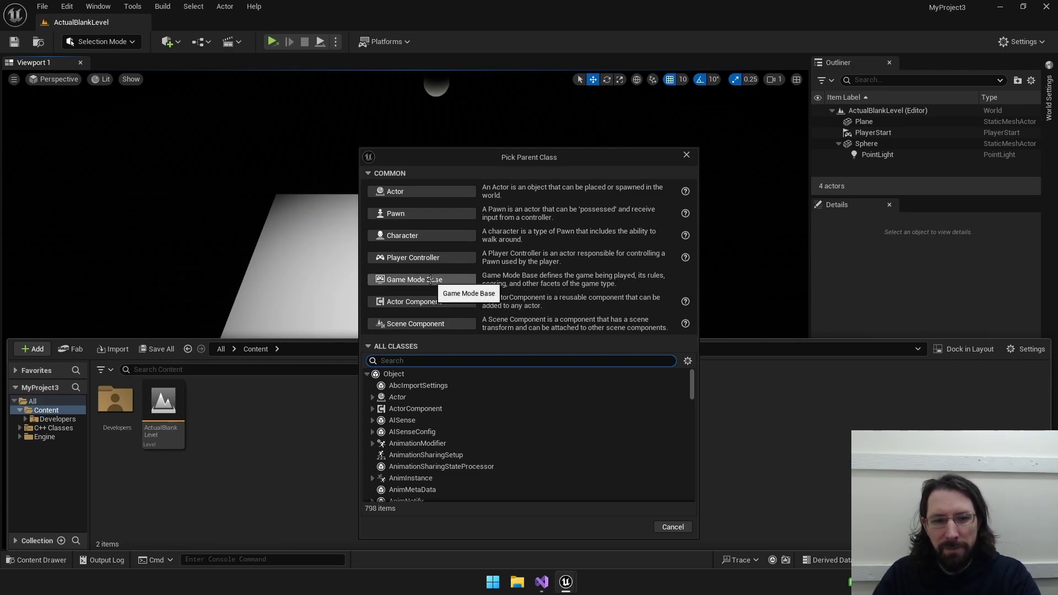
pyautogui.write('game')
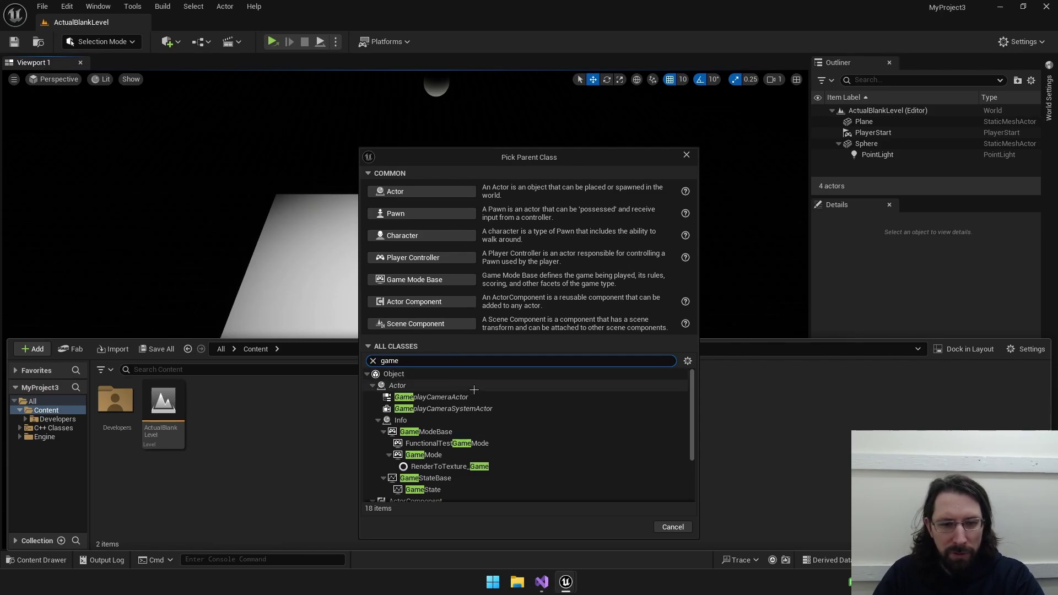
pyautogui.scroll(-1, 439, 410)
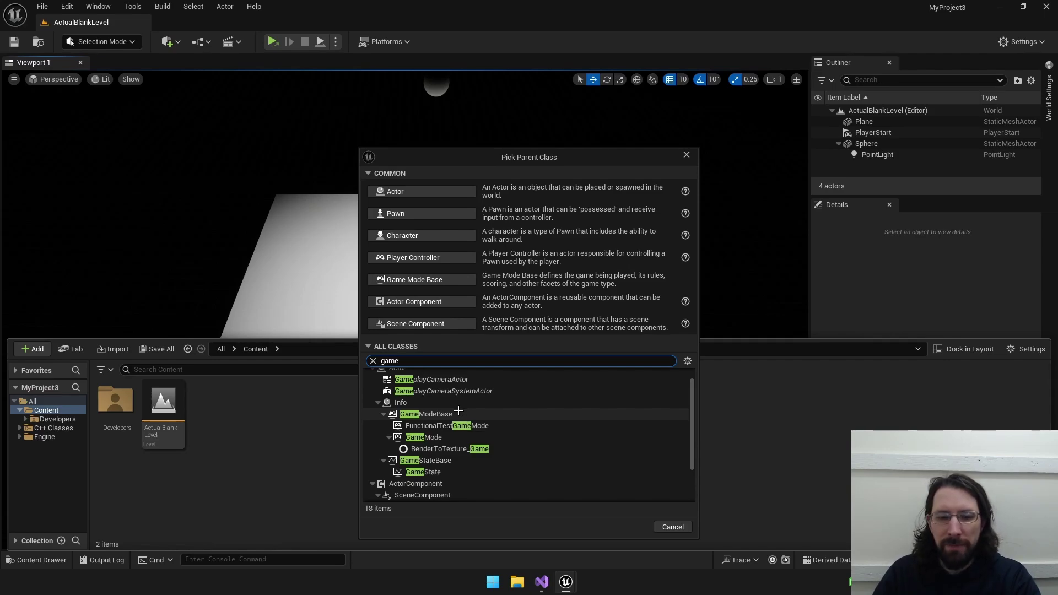
pyautogui.click(459, 412)
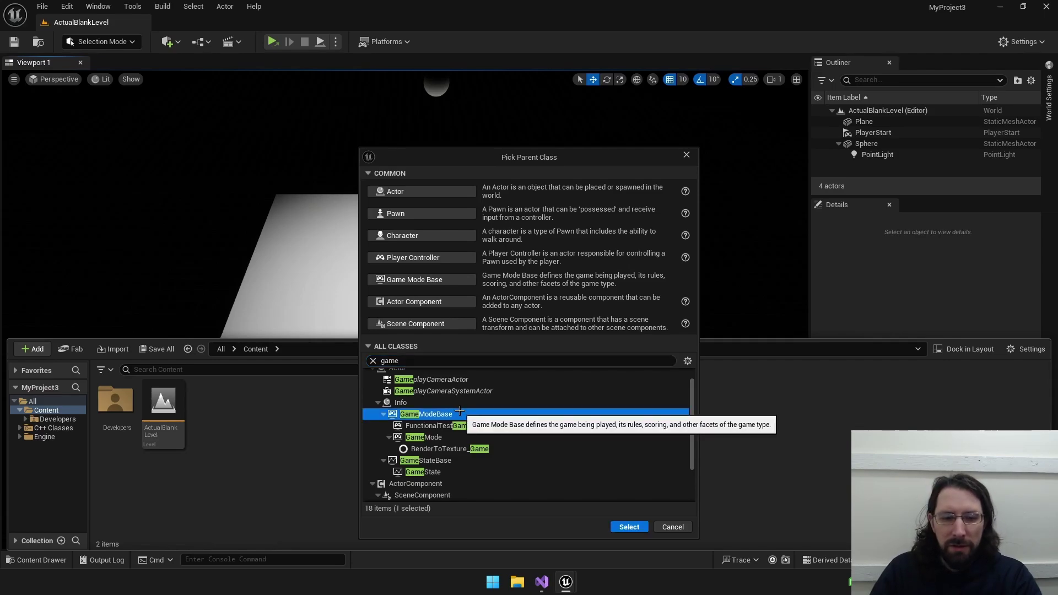
pyautogui.click(629, 527)
pyautogui.write('GameMo')
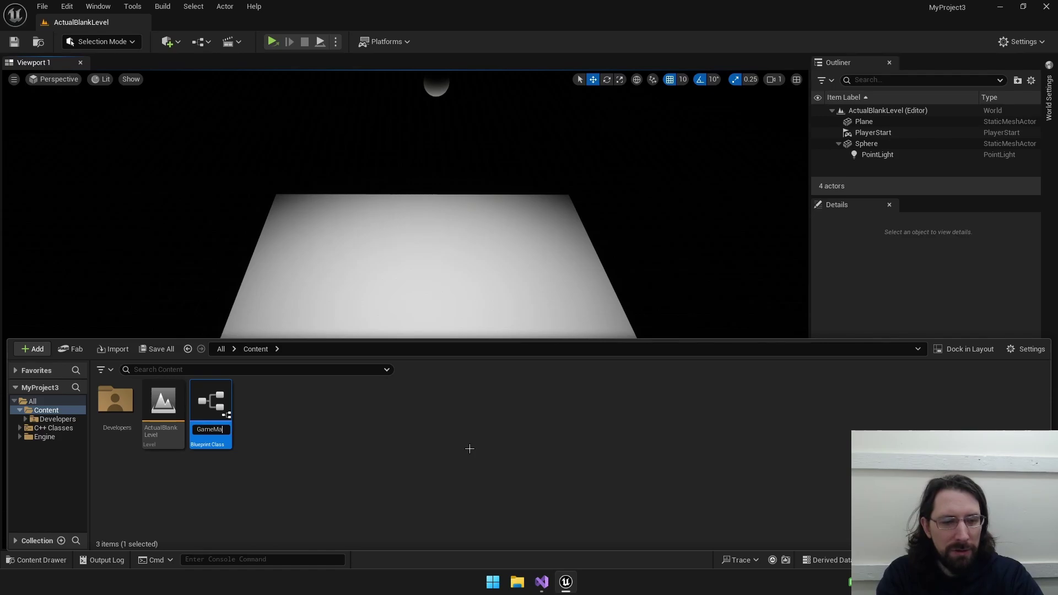
pyautogui.write('Made0011')
pyautogui.press('Return')
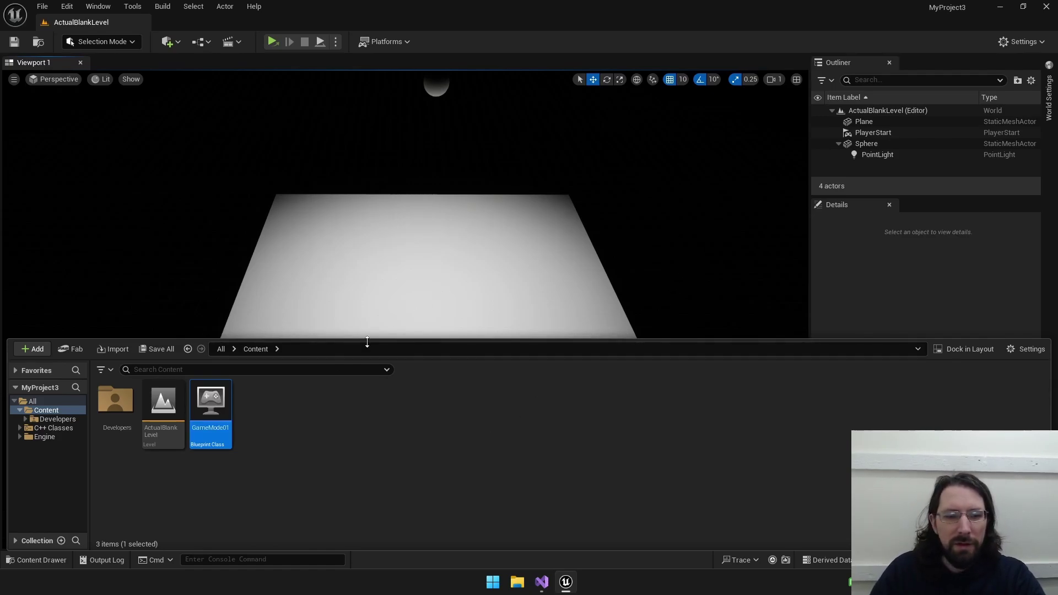
# Step: Open GameMode01 in a maximized Blueprint editor and close the Viewport tab to show the Construction Script graph
pyautogui.doubleClick(211, 402)
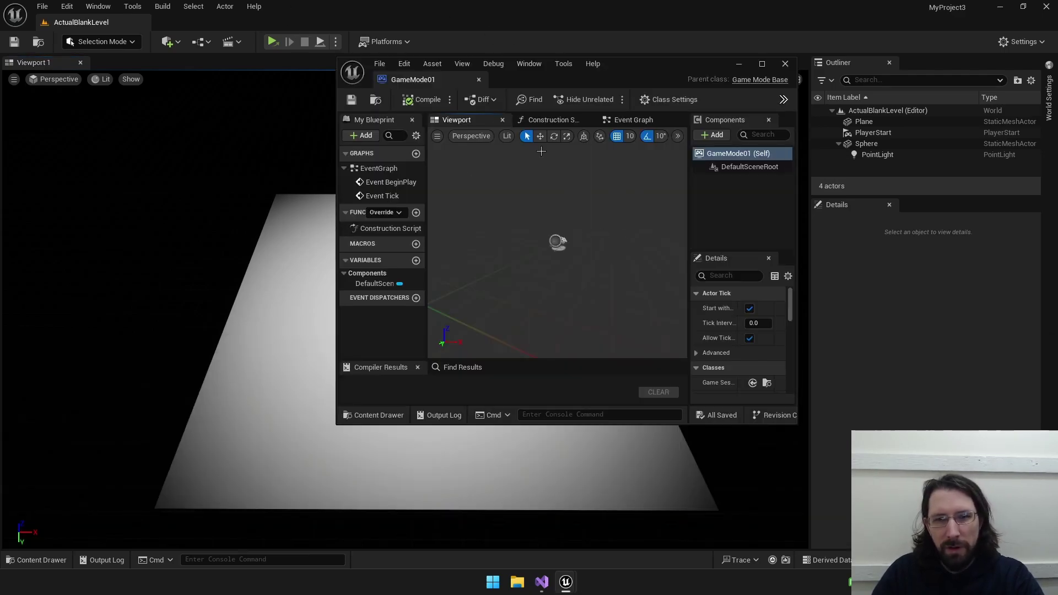
pyautogui.click(762, 63)
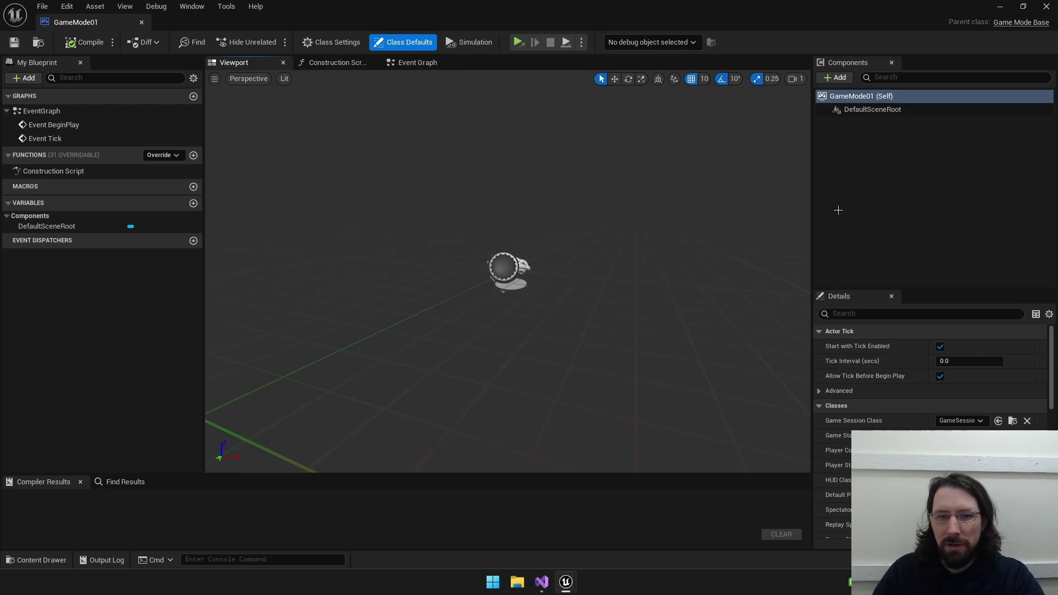
pyautogui.moveTo(385, 195); pyautogui.dragTo(397, 193, button='right')
pyautogui.moveTo(327, 73); pyautogui.dragTo(336, 80, button='right')
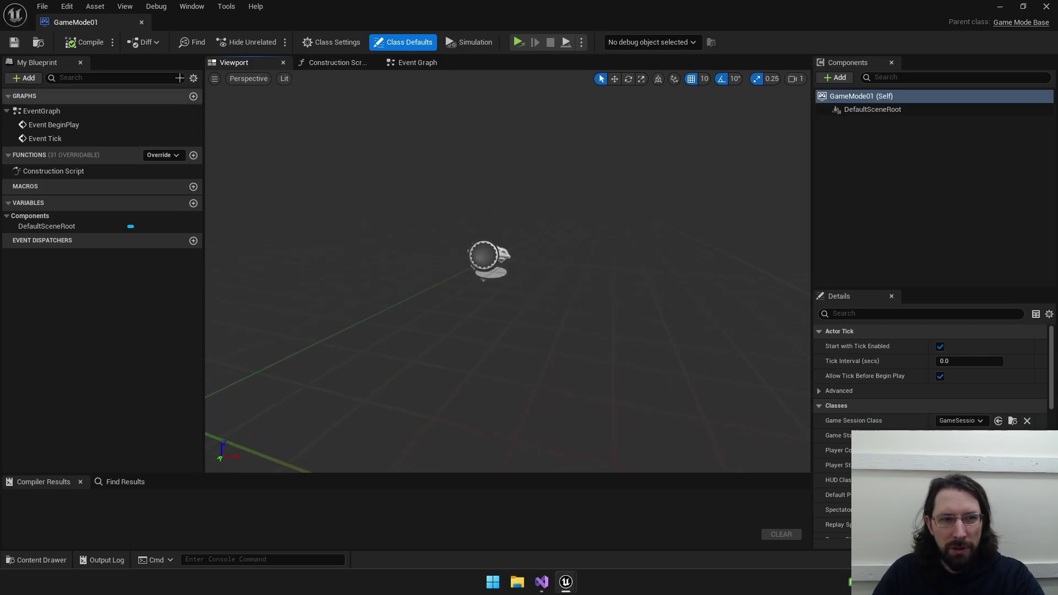
pyautogui.click(283, 64)
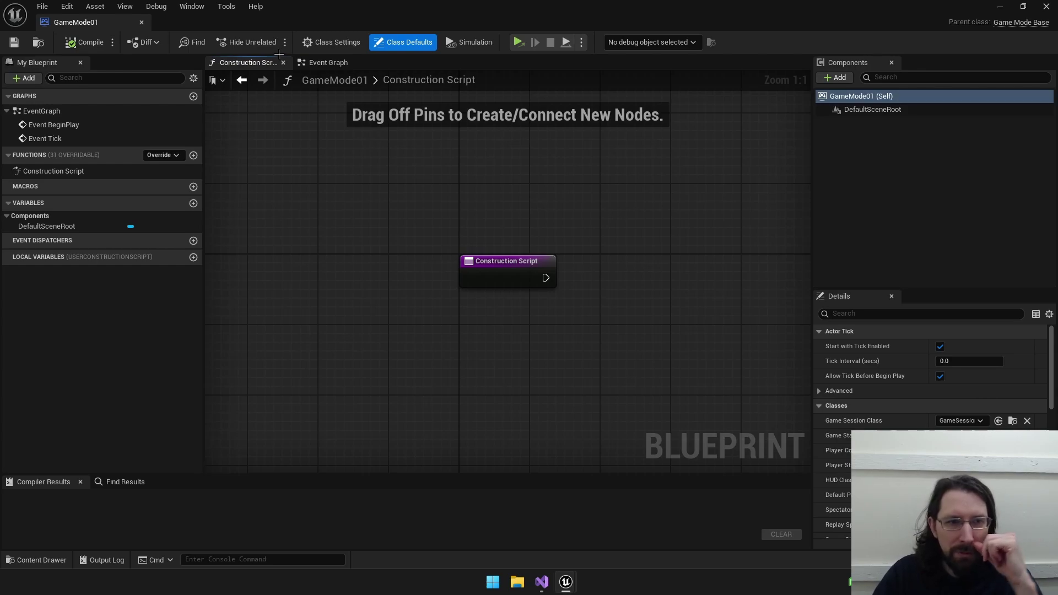
pyautogui.moveTo(600, 204); pyautogui.dragTo(430, 169, button='right')
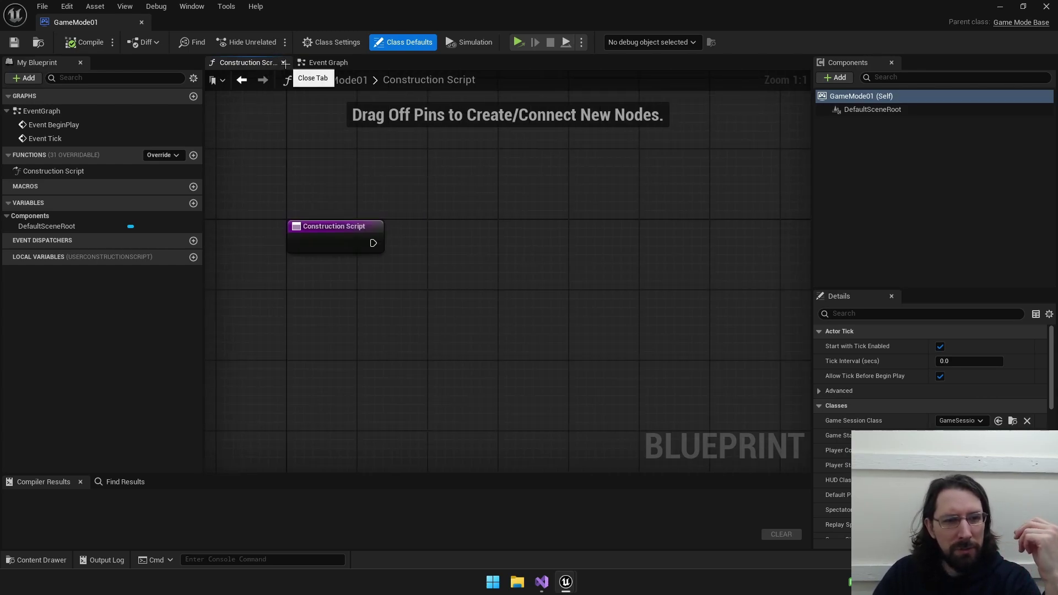
pyautogui.moveTo(495, 176); pyautogui.dragTo(464, 171, button='right')
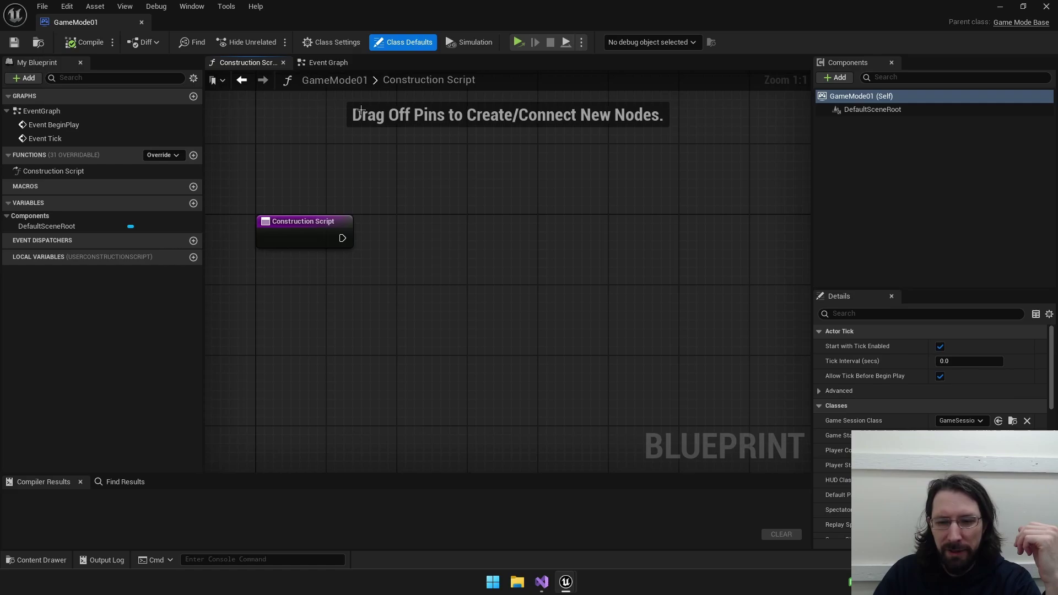
# Step: Close the Construction Script tab and shift the Event Graph view left
pyautogui.click(283, 63)
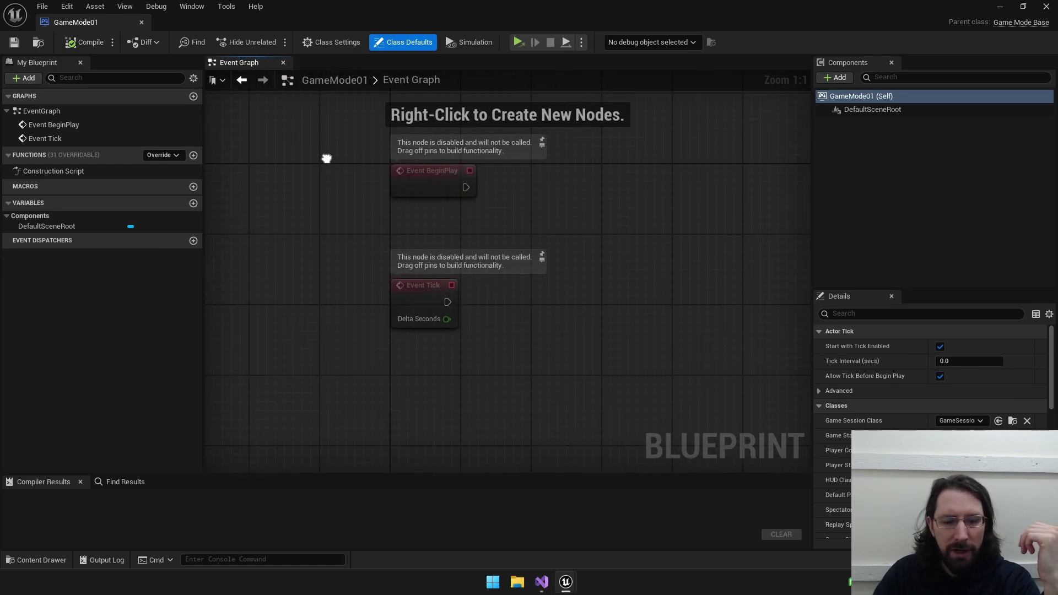
pyautogui.moveTo(327, 159); pyautogui.dragTo(278, 157, button='right')
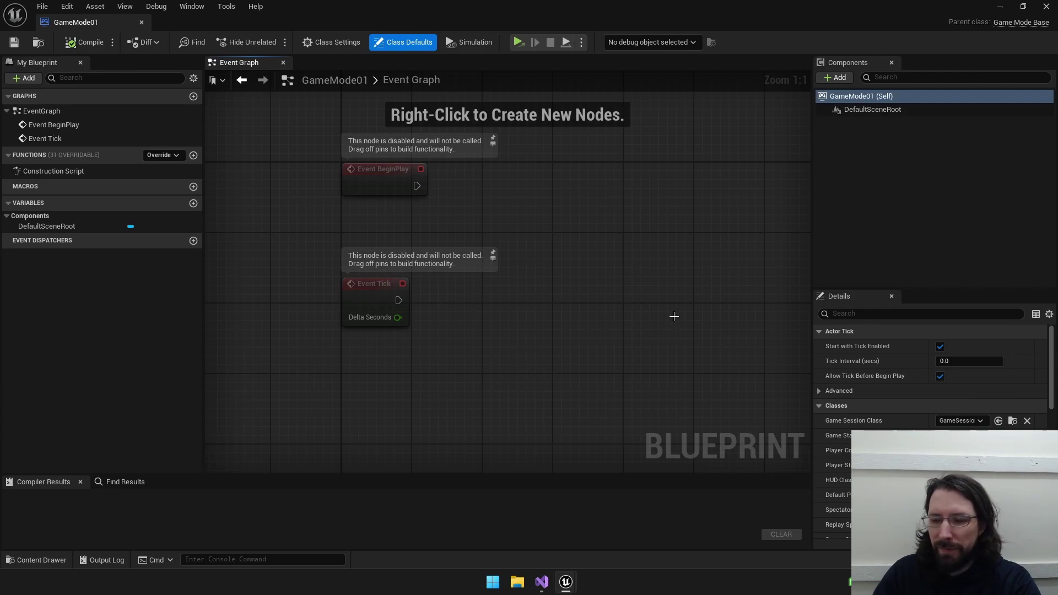
pyautogui.moveTo(592, 251); pyautogui.dragTo(418, 217, button='right')
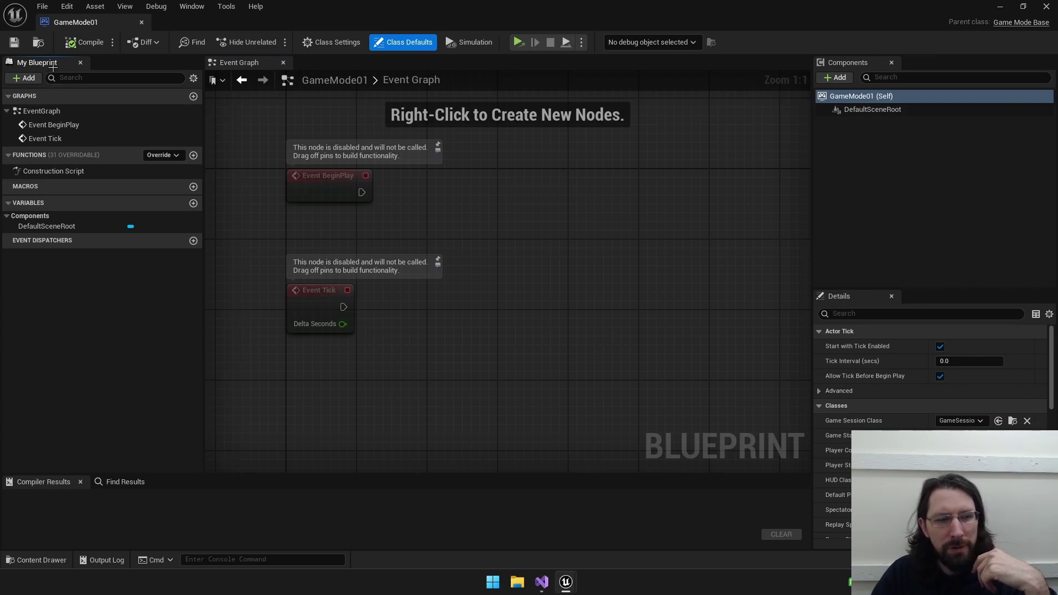
# Step: Review the My Blueprint entries (EventGraph, Construction Script, DefaultSceneRoot, BeginPlay, Tick), then close the GameMode01 editor
pyautogui.click(33, 111)
pyautogui.click(56, 171)
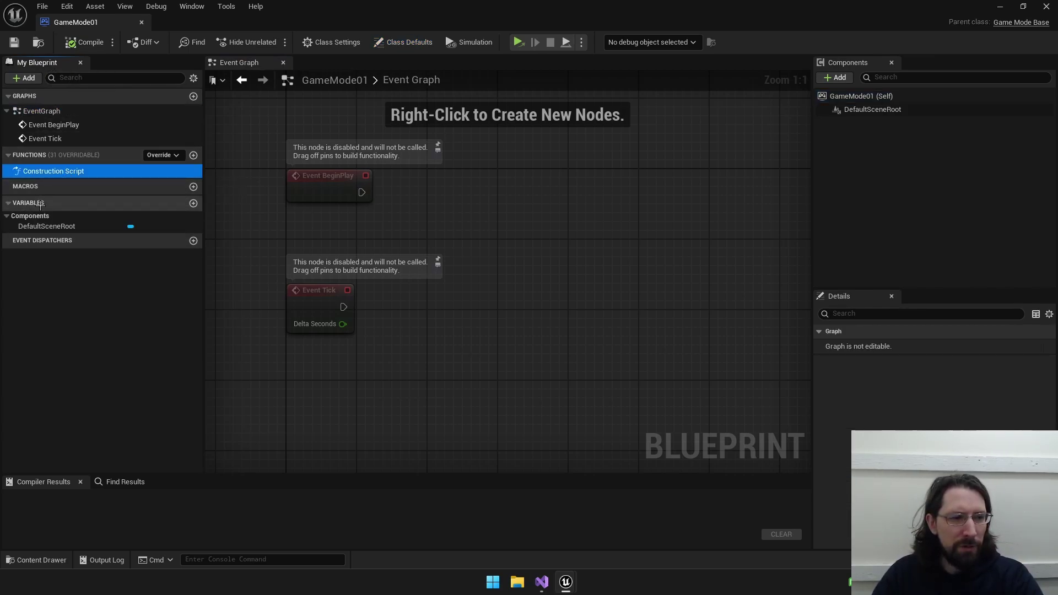
pyautogui.click(49, 226)
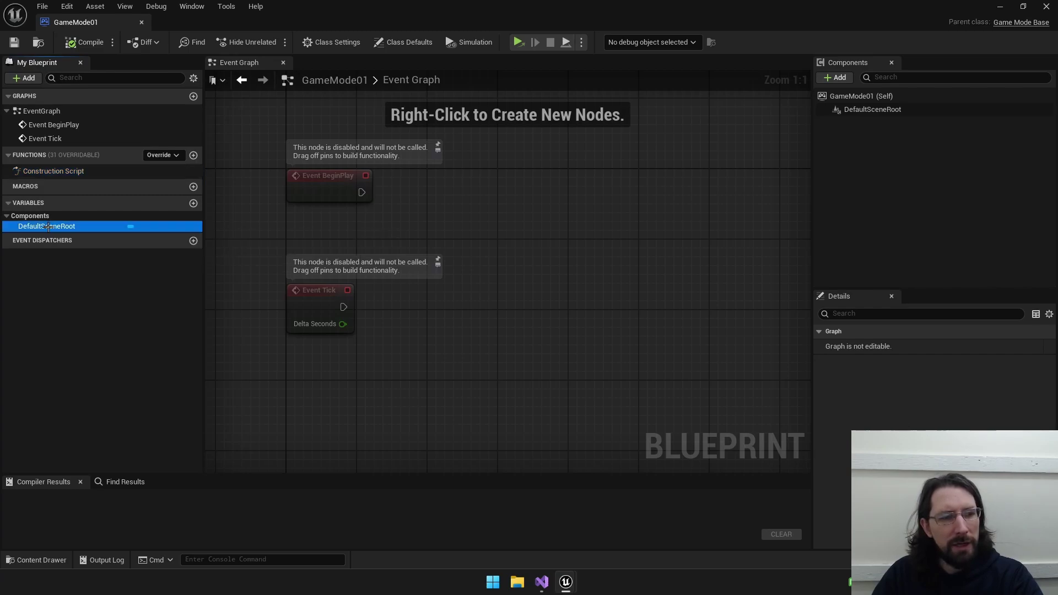
pyautogui.click(54, 170)
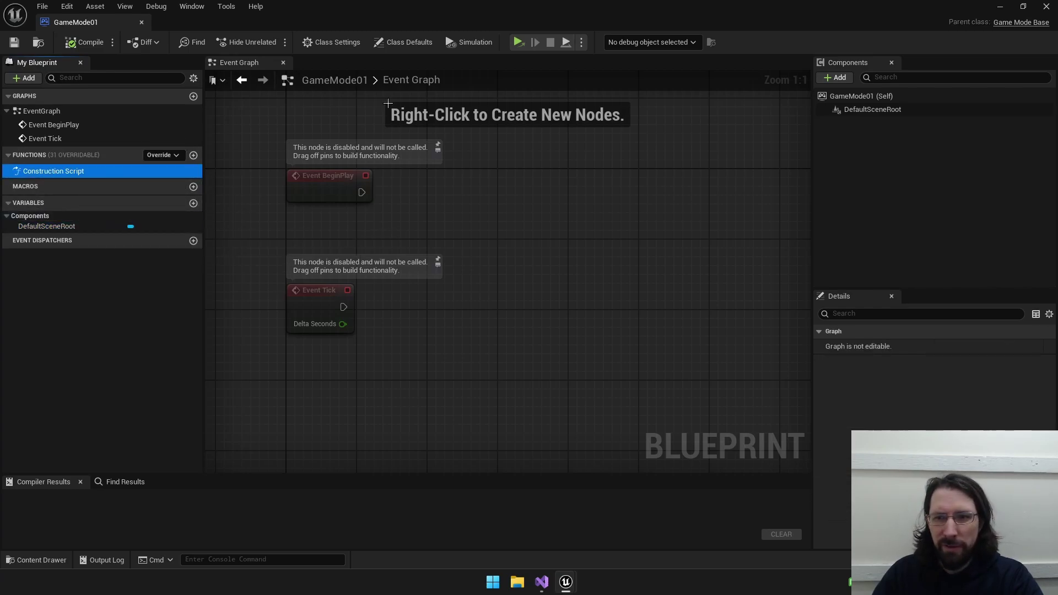
pyautogui.click(81, 138)
pyautogui.click(69, 125)
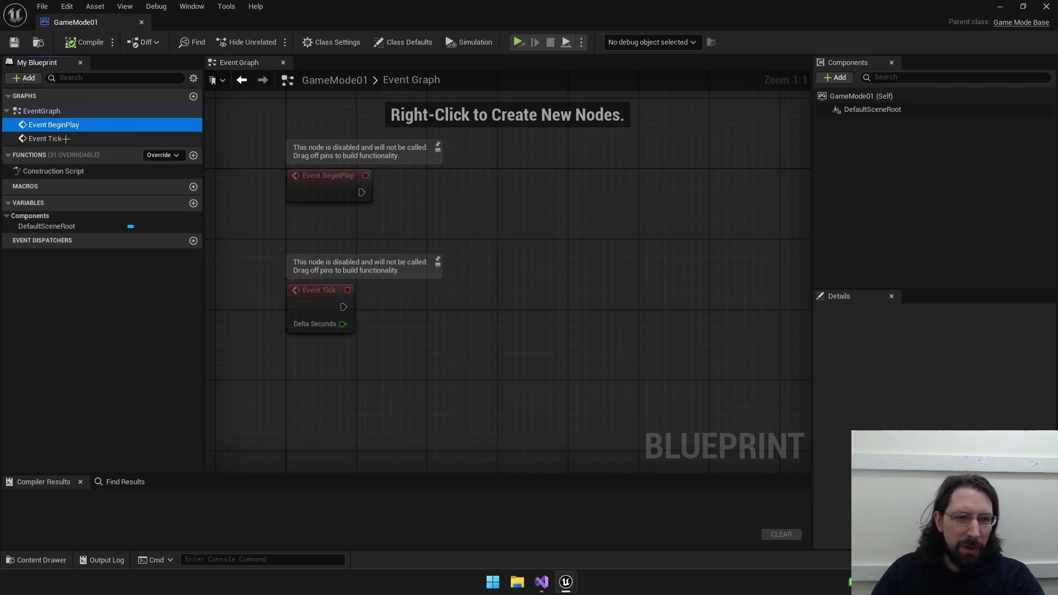
pyautogui.click(66, 138)
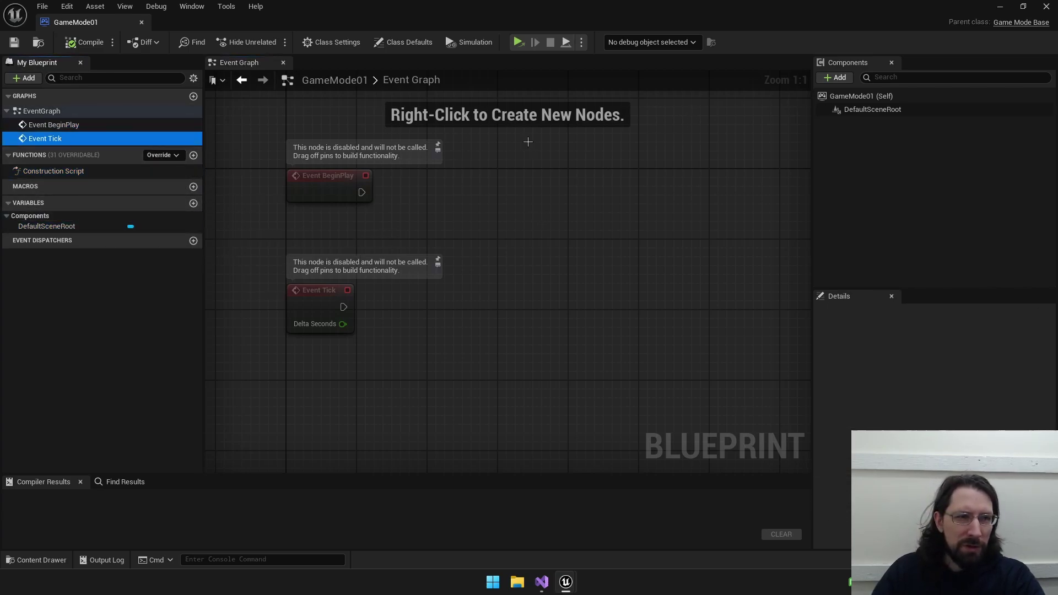
pyautogui.click(140, 23)
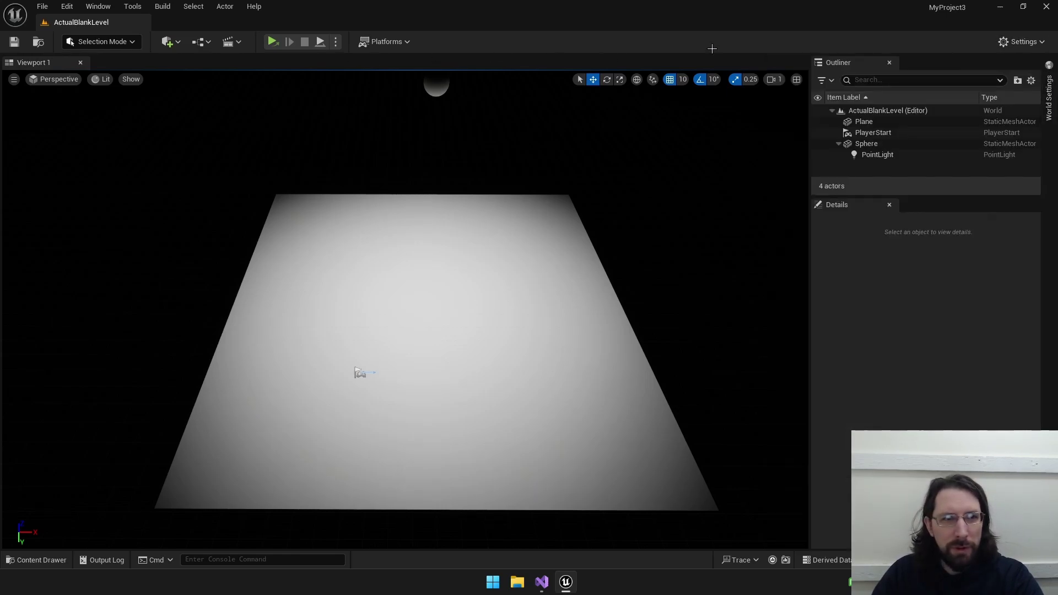
# Step: In World Settings, set GameMode Override to GameMode01, leaving Default Pawn Class unchanged
pyautogui.click(1022, 42)
pyautogui.click(937, 82)
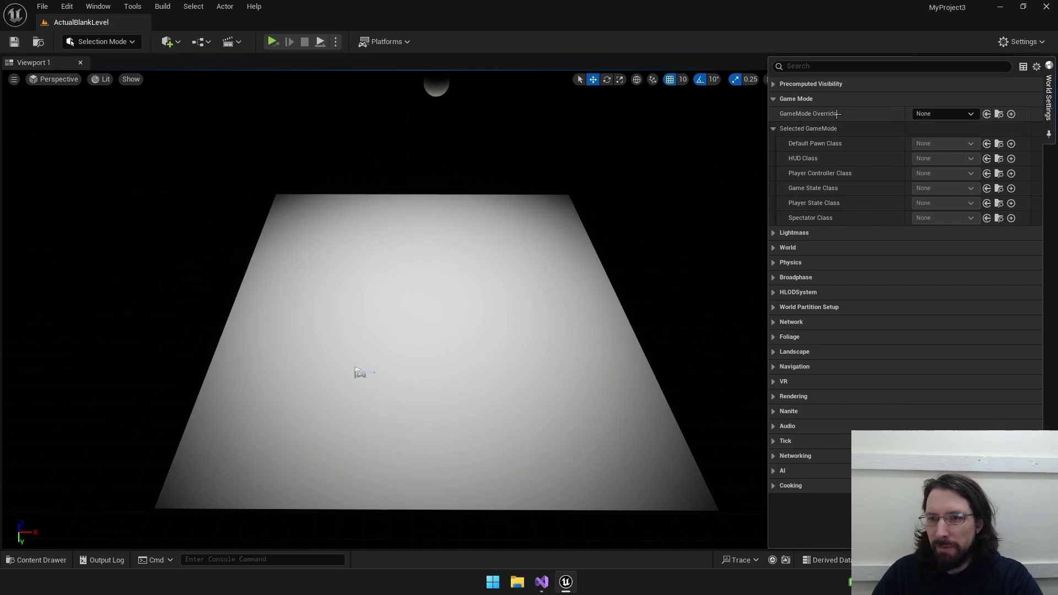
pyautogui.click(940, 114)
pyautogui.click(943, 114)
pyautogui.click(944, 114)
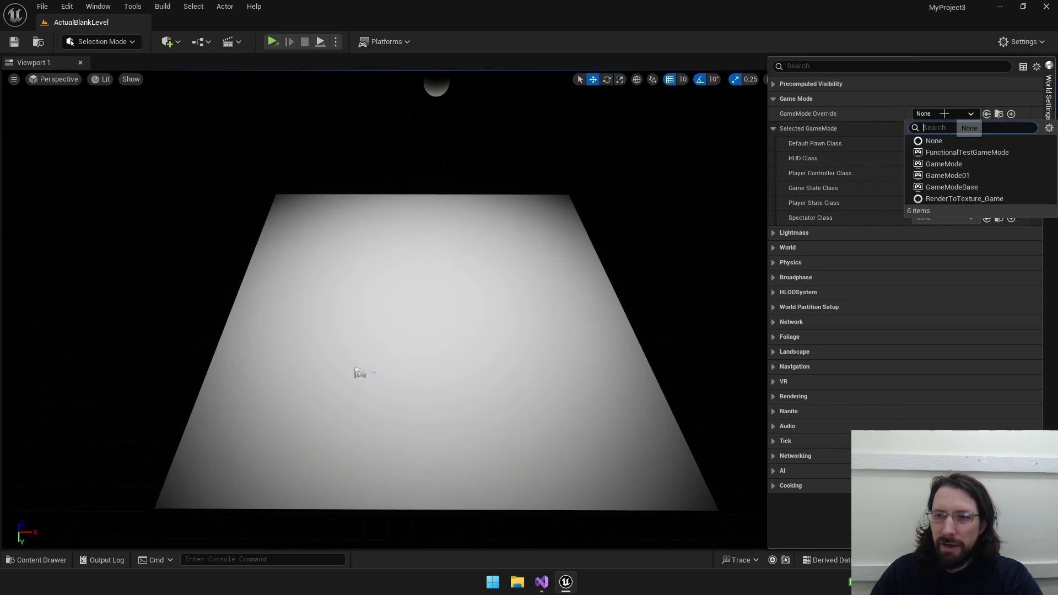
pyautogui.click(968, 176)
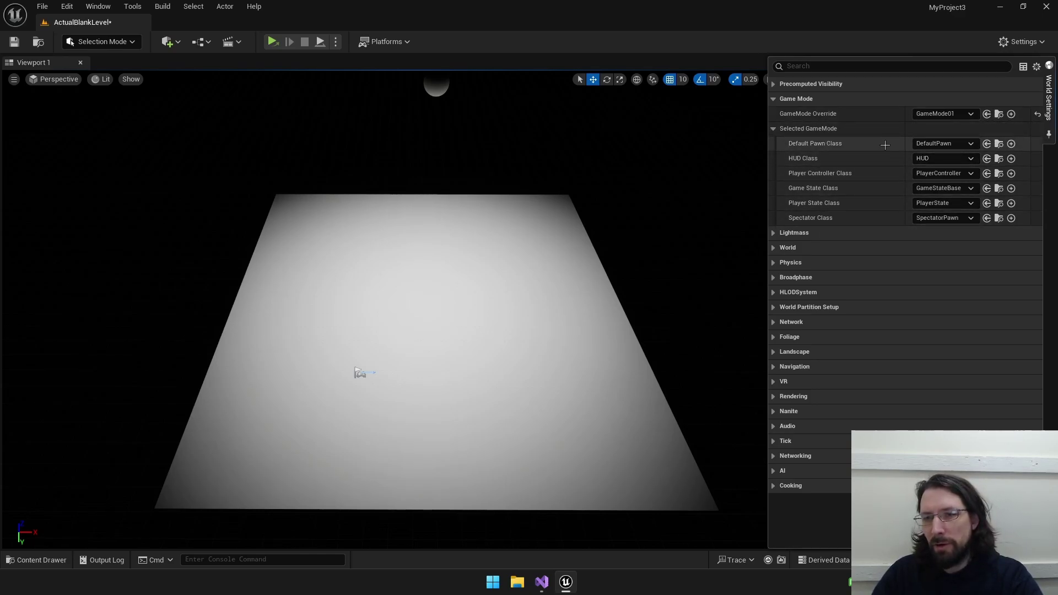
pyautogui.click(943, 144)
pyautogui.click(940, 145)
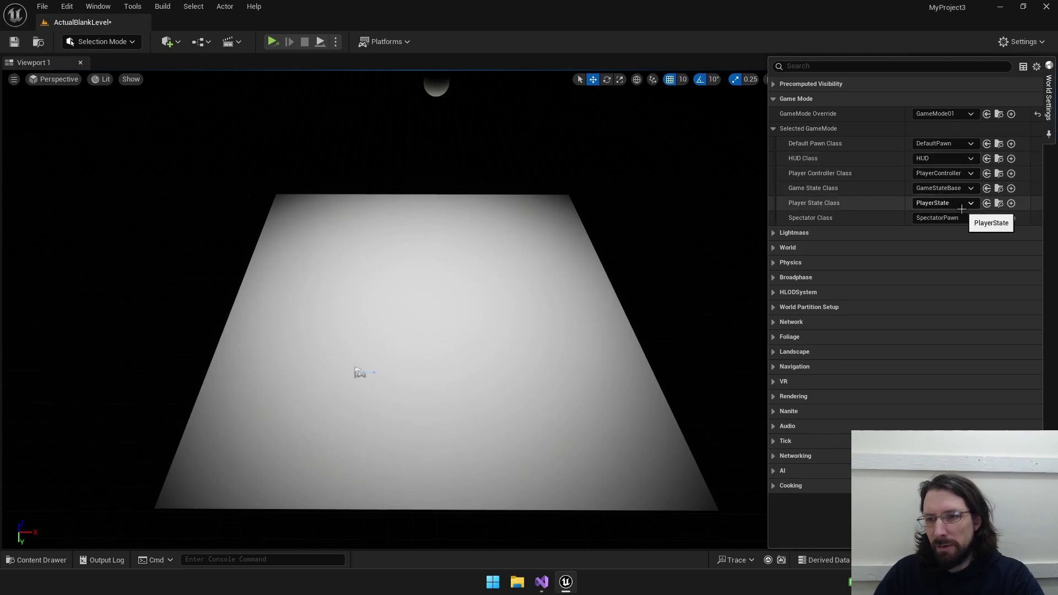
pyautogui.moveTo(768, 148); pyautogui.dragTo(728, 148)
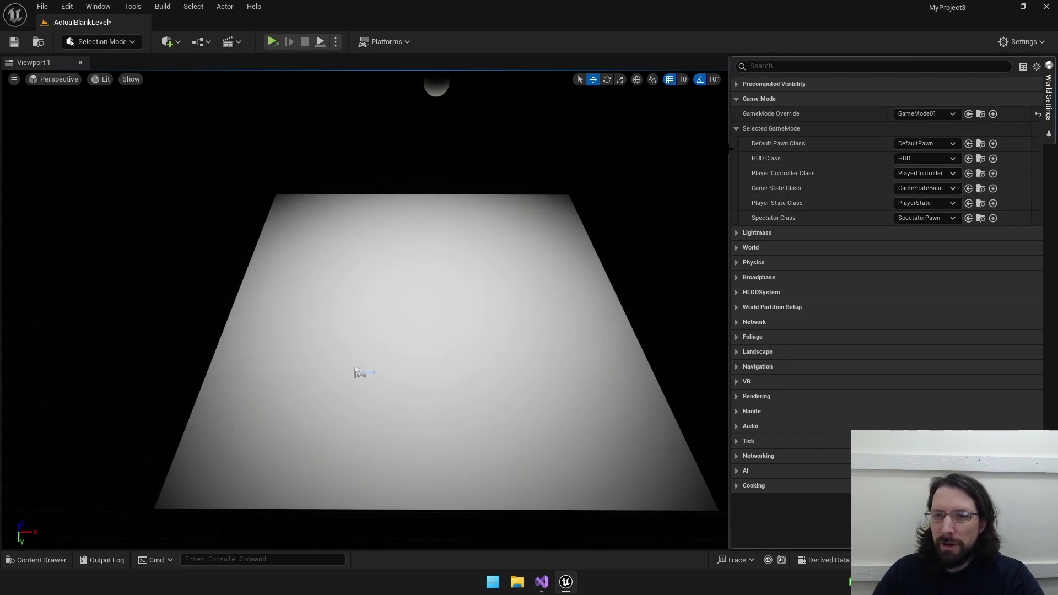
pyautogui.click(939, 158)
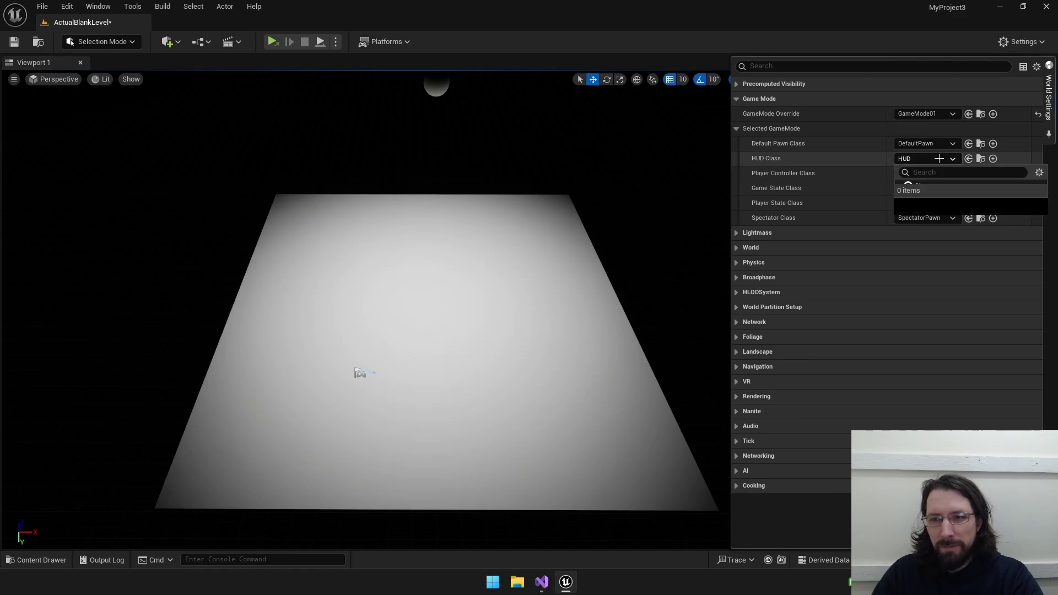
pyautogui.click(939, 159)
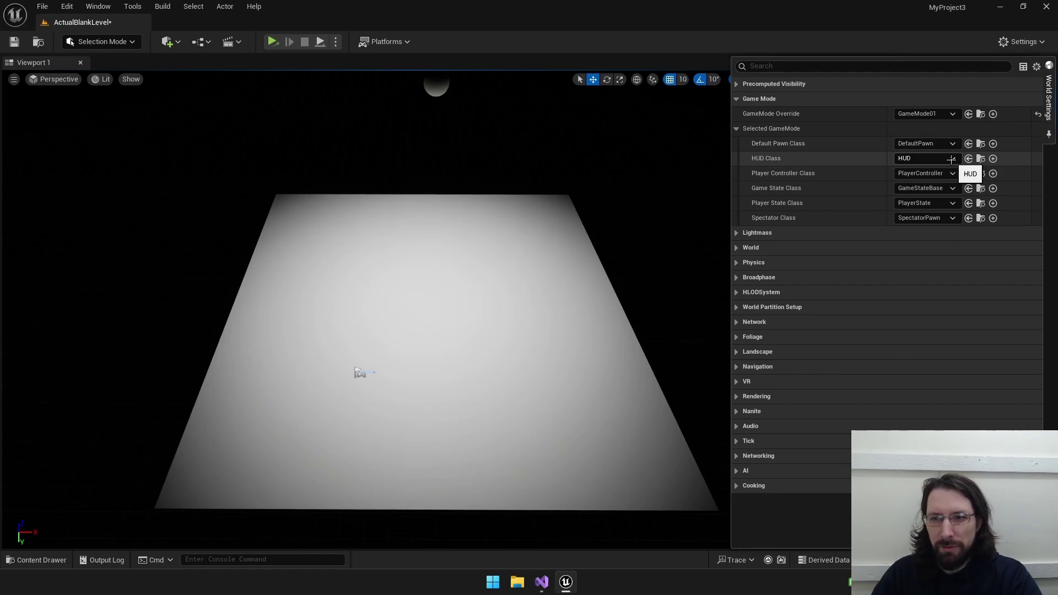
pyautogui.click(934, 173)
pyautogui.click(936, 173)
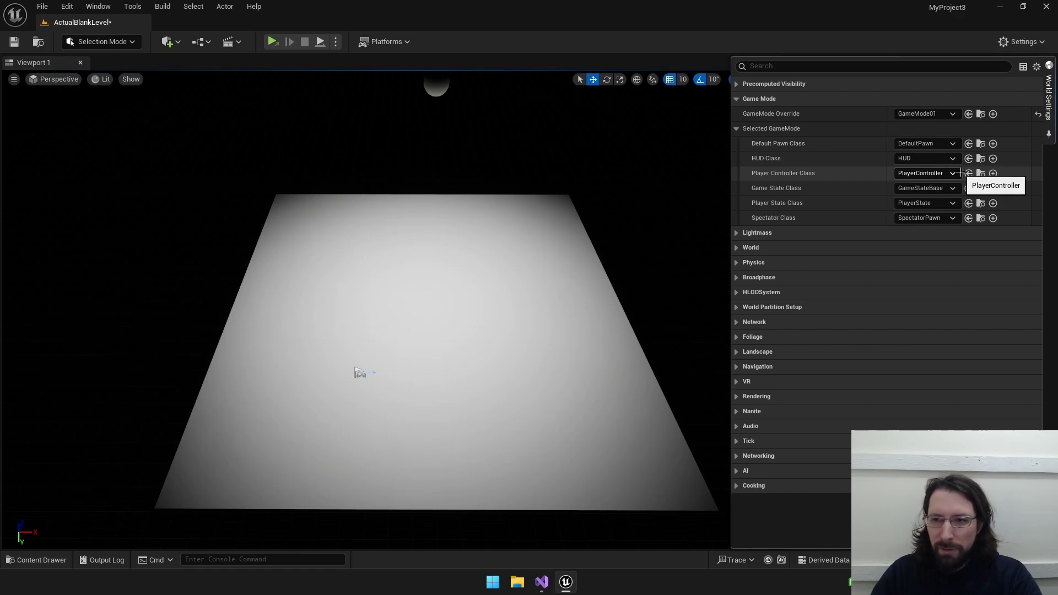
pyautogui.click(919, 173)
pyautogui.click(944, 174)
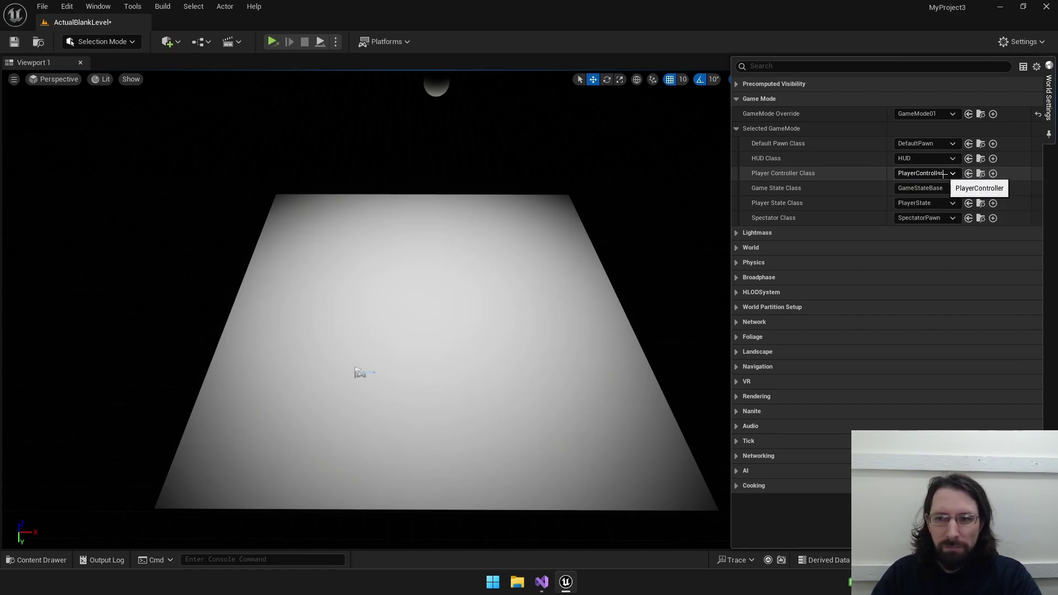